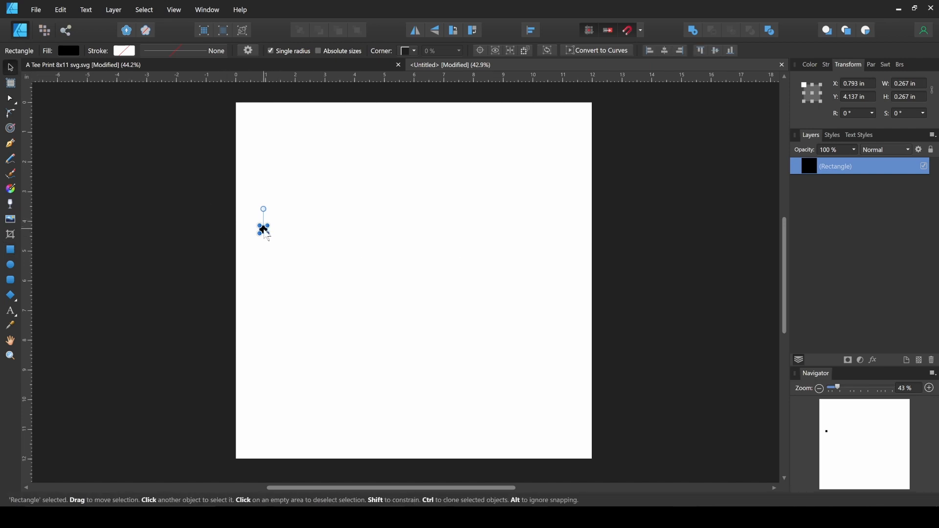
- Duplicate the small black square into a horizontal row of four evenly spaced squares
{"action": "left_click_drag", "start_coordinate": [264, 230], "coordinate": [312, 231]}
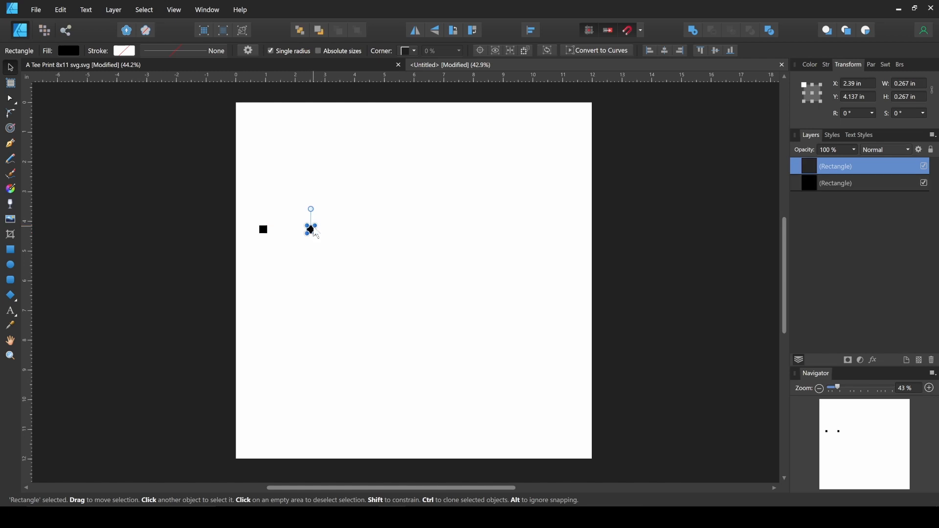
{"action": "key", "text": "ctrl+j"}
{"action": "key", "text": "ctrl+j"}
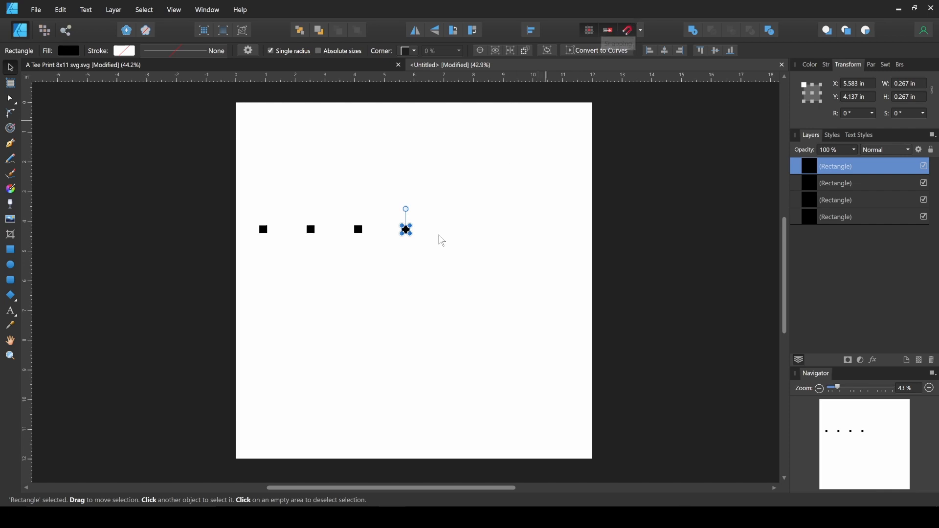
- Move the four squares so that one sits flush against each edge of the page
{"action": "left_click_drag", "start_coordinate": [265, 239], "coordinate": [242, 269]}
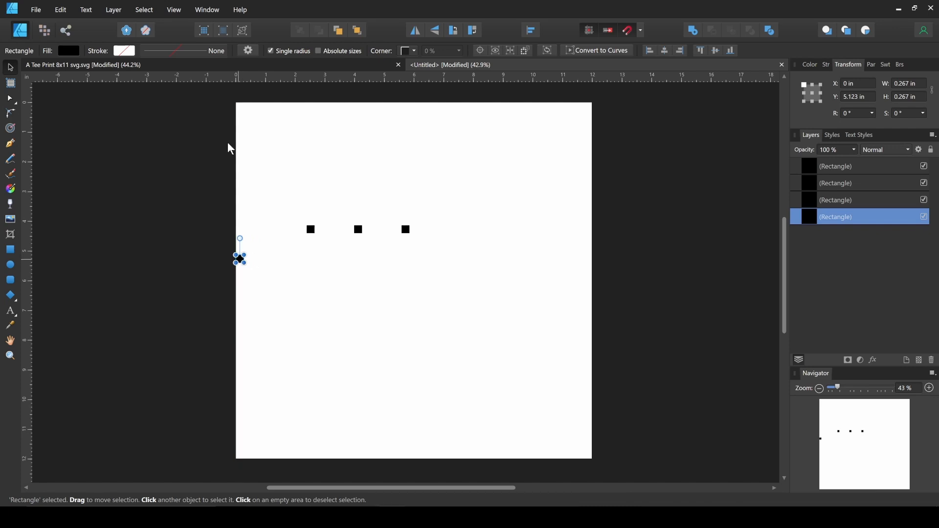
{"action": "left_click_drag", "start_coordinate": [360, 238], "coordinate": [404, 460]}
{"action": "left_click_drag", "start_coordinate": [406, 230], "coordinate": [589, 243]}
{"action": "left_click_drag", "start_coordinate": [314, 238], "coordinate": [409, 109]}
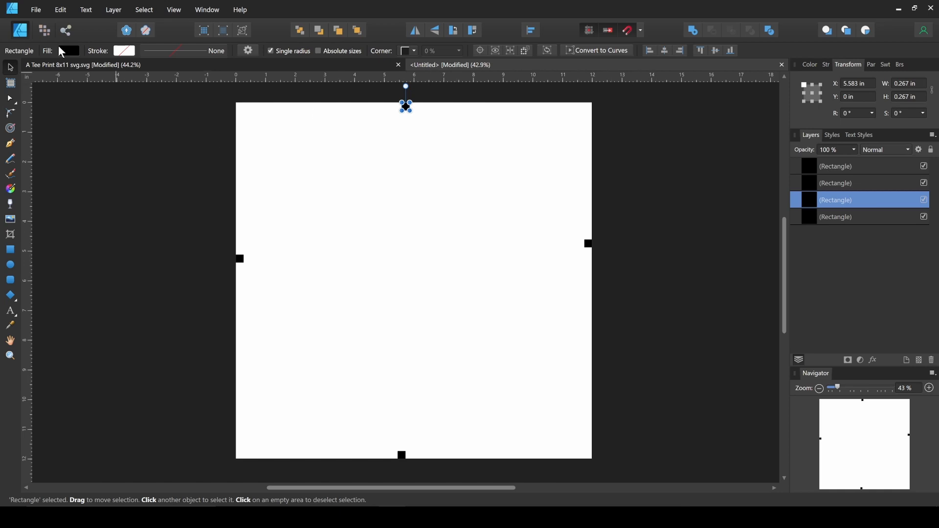
- Switch to the Pixel Persona and place two horizontal and two vertical guides along the squares' inner edges
{"action": "left_click", "coordinate": [45, 31]}
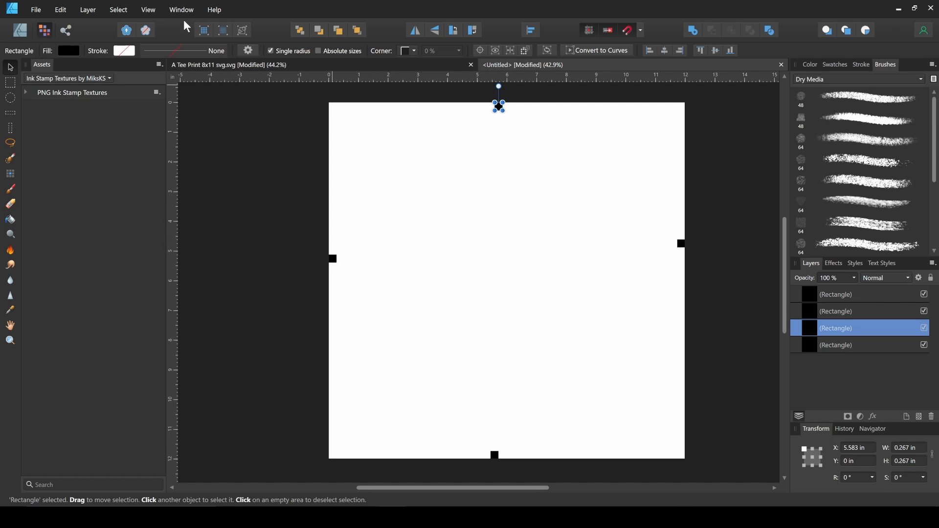
{"action": "left_click", "coordinate": [148, 11]}
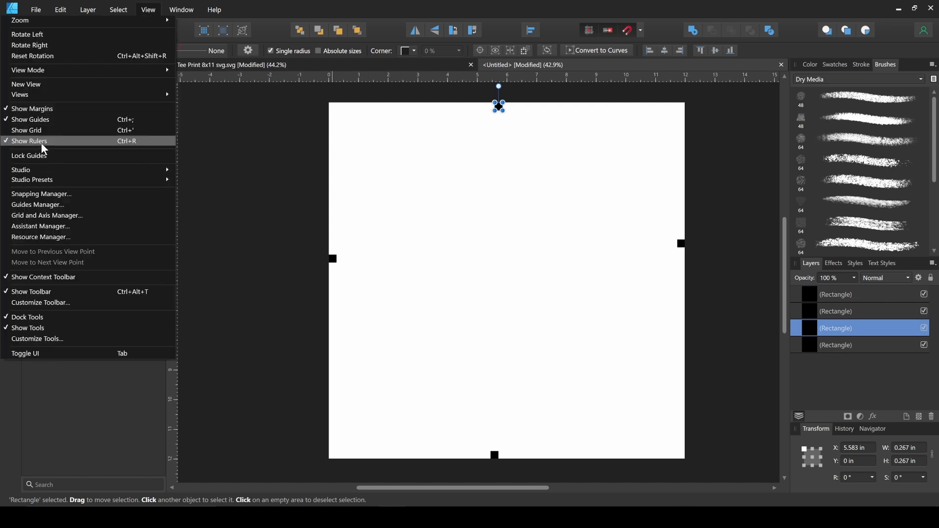
{"action": "left_click", "coordinate": [477, 189]}
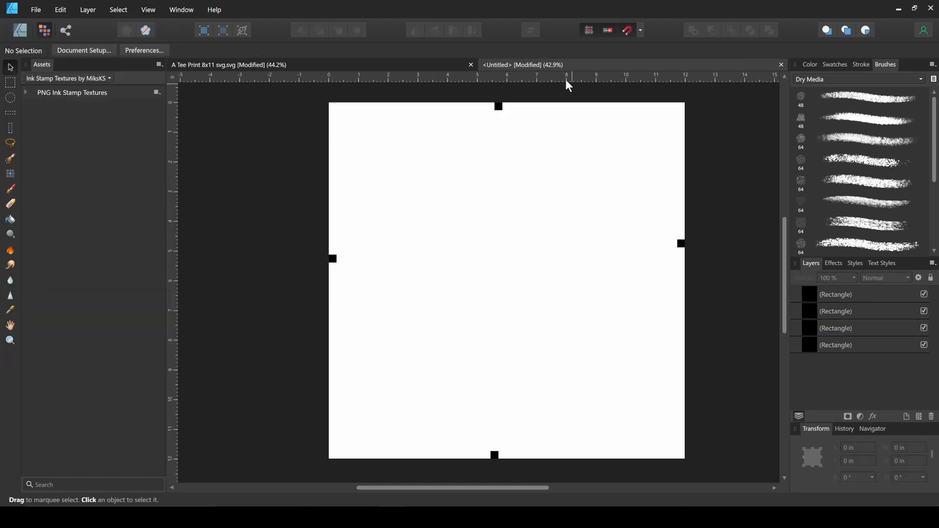
{"action": "left_click_drag", "start_coordinate": [564, 86], "coordinate": [565, 115]}
{"action": "left_click_drag", "start_coordinate": [174, 238], "coordinate": [341, 241]}
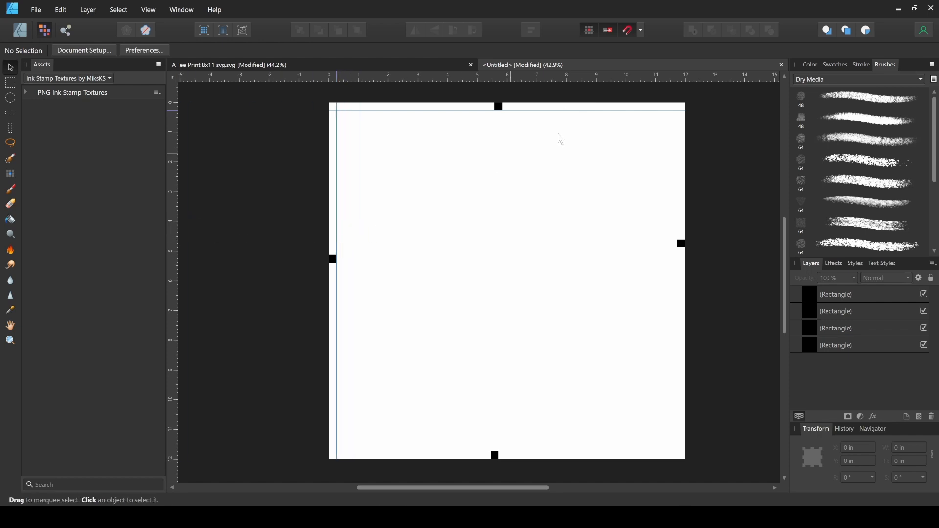
{"action": "left_click_drag", "start_coordinate": [635, 81], "coordinate": [611, 451]}
{"action": "left_click_drag", "start_coordinate": [178, 294], "coordinate": [676, 273]}
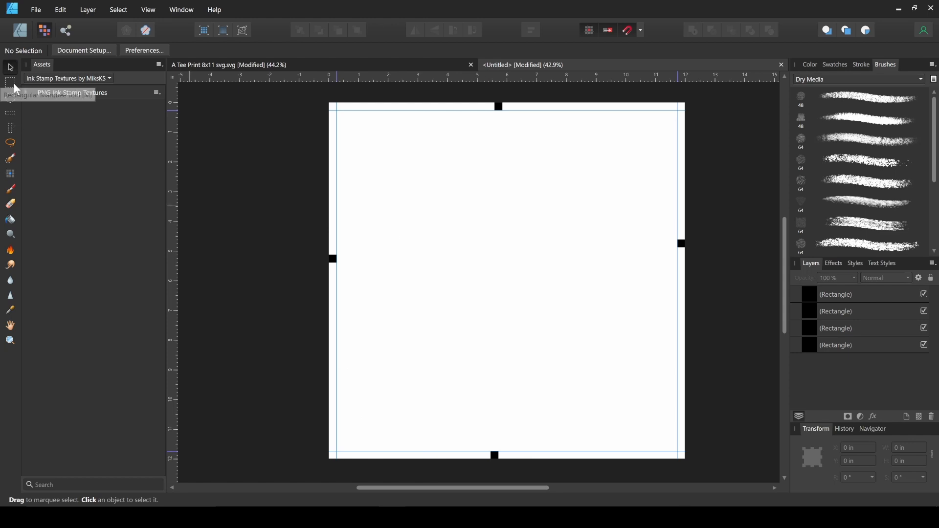
- Make a rectangular marquee selection of the area enclosed by the four guides, and delete the four rectangle layers
{"action": "left_click", "coordinate": [10, 83]}
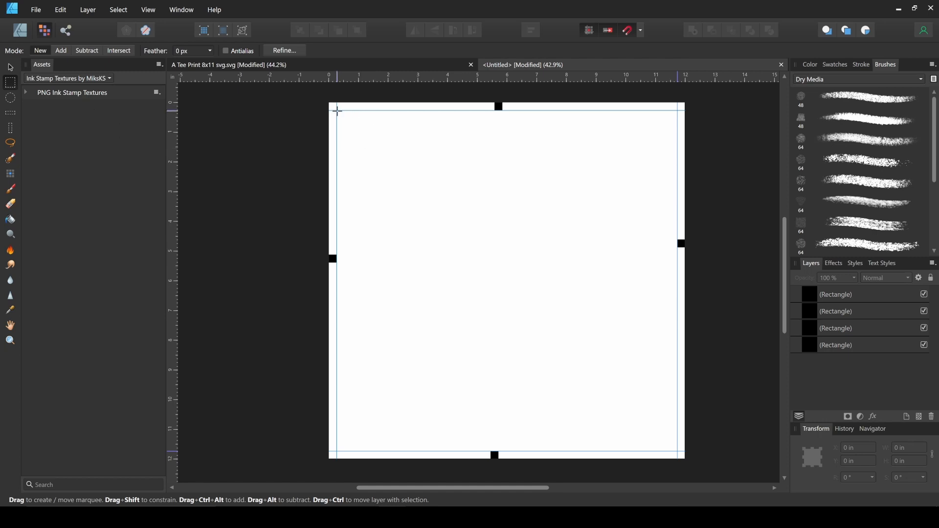
{"action": "left_click_drag", "start_coordinate": [337, 111], "coordinate": [677, 451]}
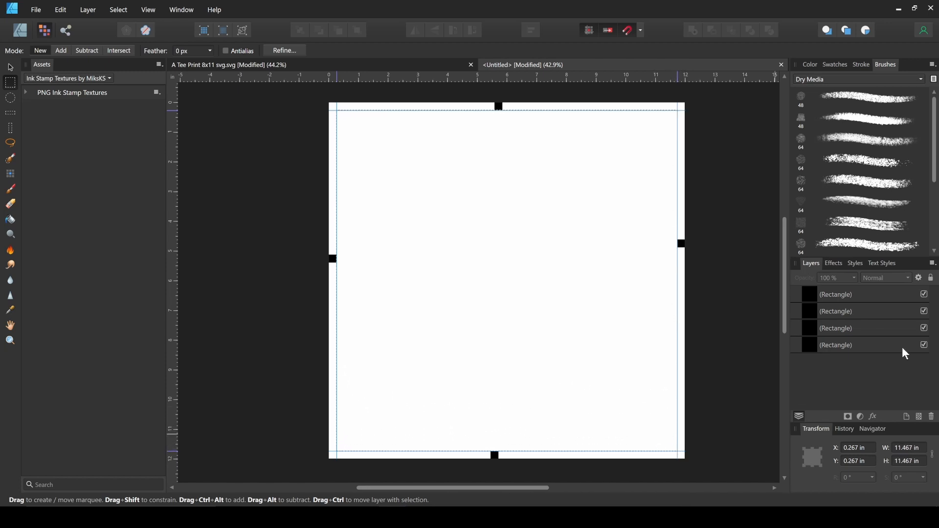
{"action": "left_click", "coordinate": [817, 299]}
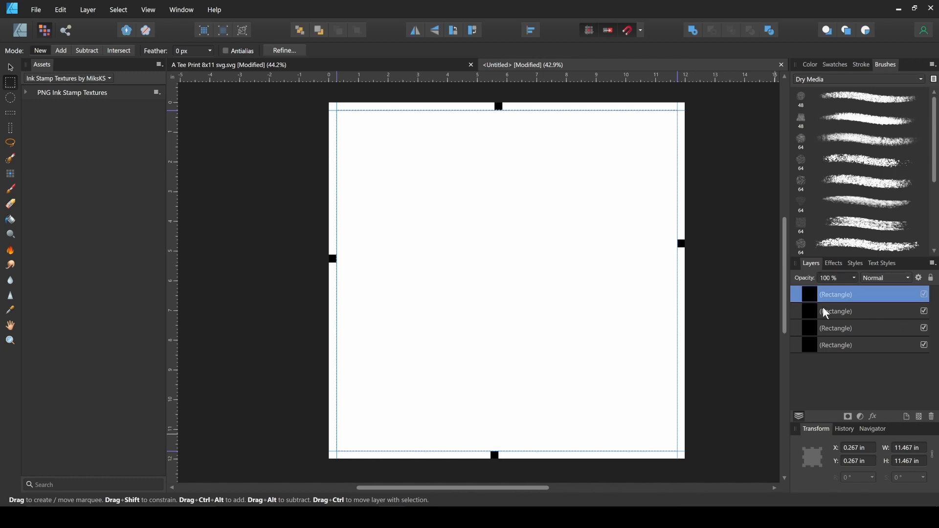
{"action": "left_click", "coordinate": [845, 346], "text": "shift"}
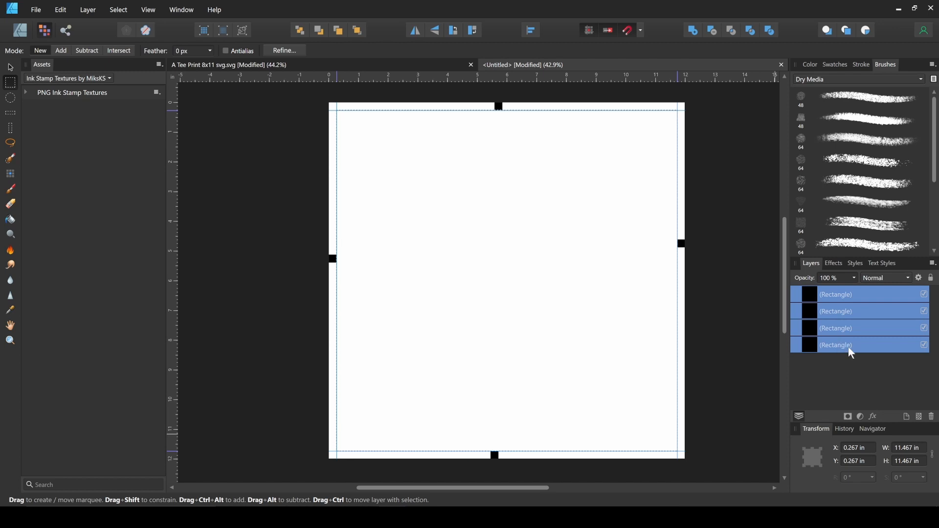
{"action": "key", "text": "Delete"}
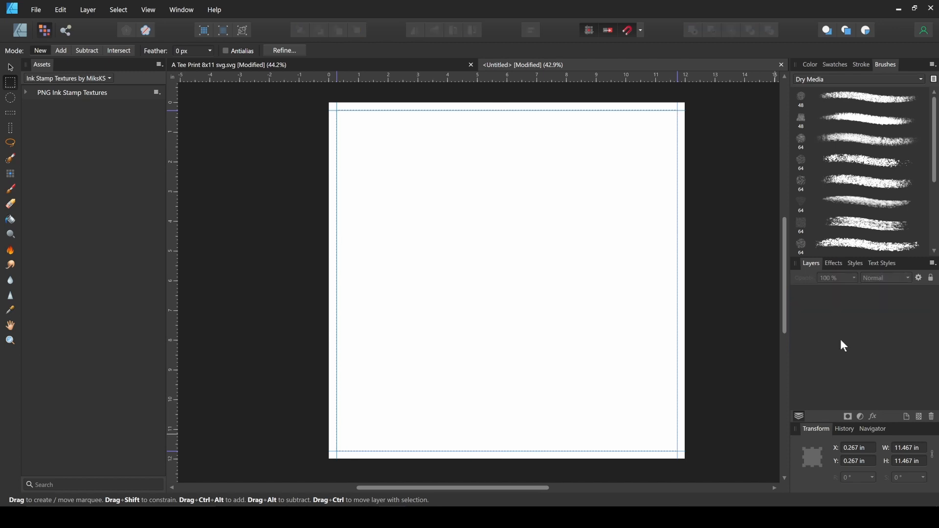
{"action": "key", "text": "v"}
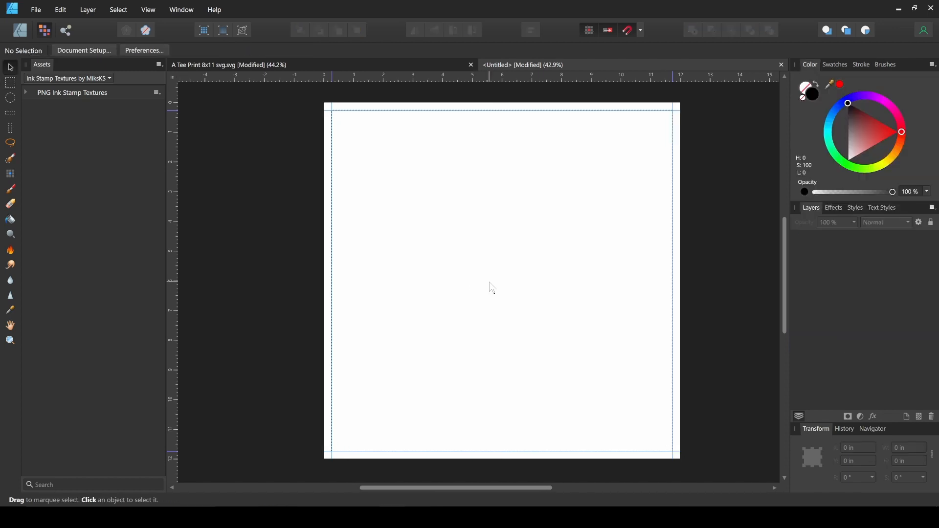
- Choose a grainy Dry Media brush for the Paint Brush tool and add a new pixel layer
{"action": "left_click", "coordinate": [10, 191]}
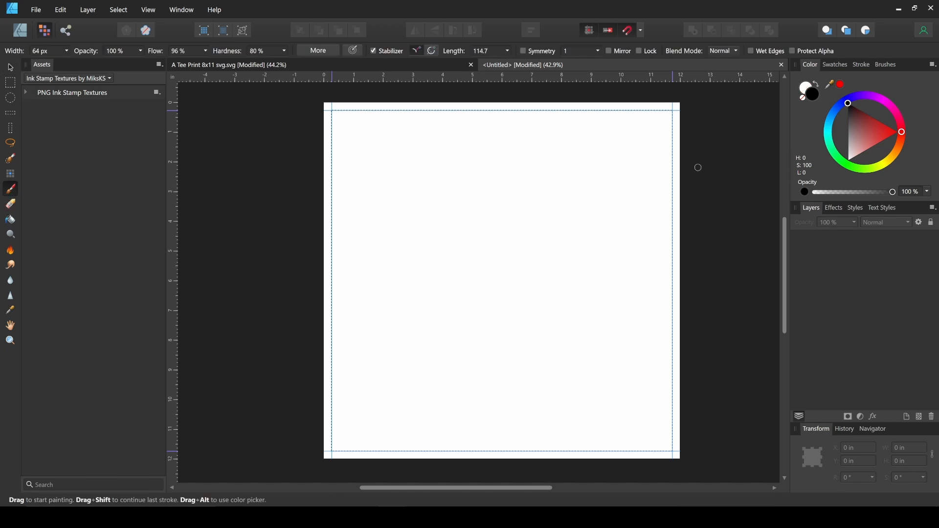
{"action": "left_click", "coordinate": [887, 64]}
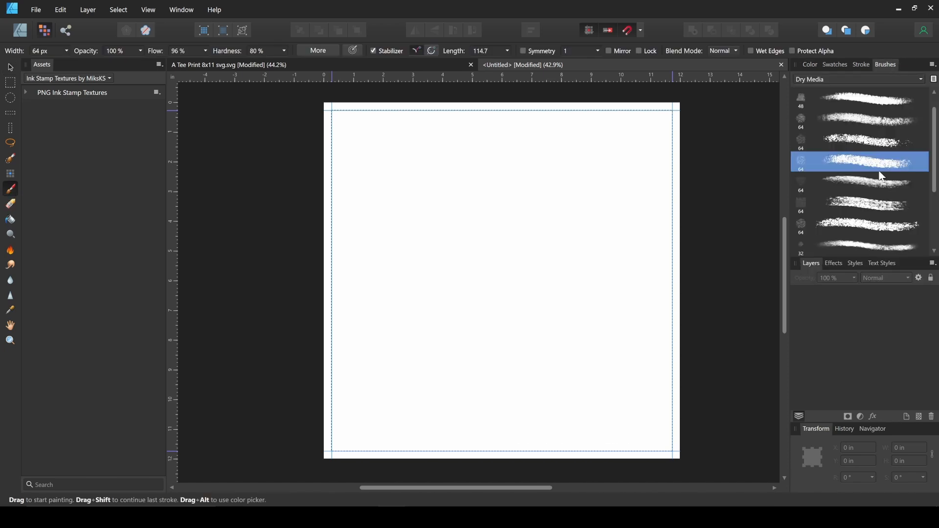
{"action": "scroll", "coordinate": [861, 180], "scroll_direction": "down", "scroll_amount": 4}
{"action": "scroll", "coordinate": [868, 133], "scroll_direction": "up", "scroll_amount": 2}
{"action": "scroll", "coordinate": [869, 133], "scroll_direction": "up", "scroll_amount": 2}
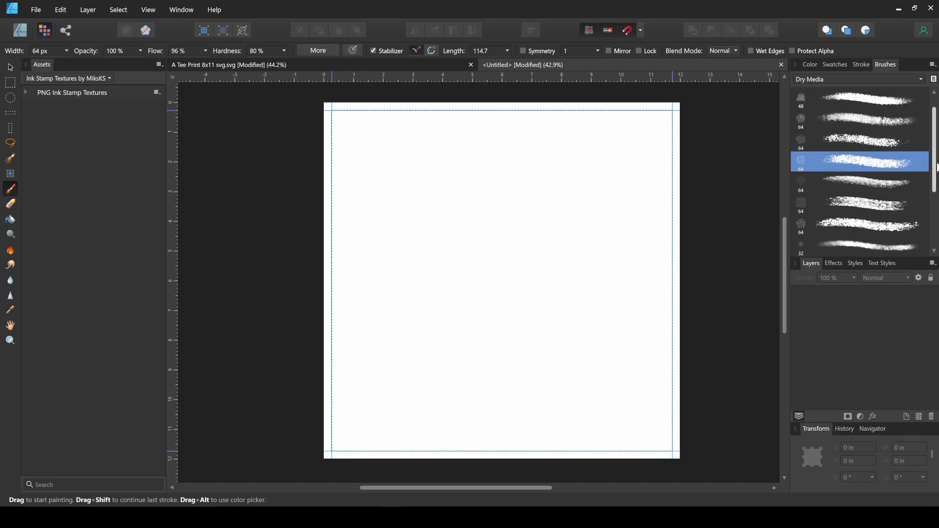
{"action": "left_click", "coordinate": [849, 167]}
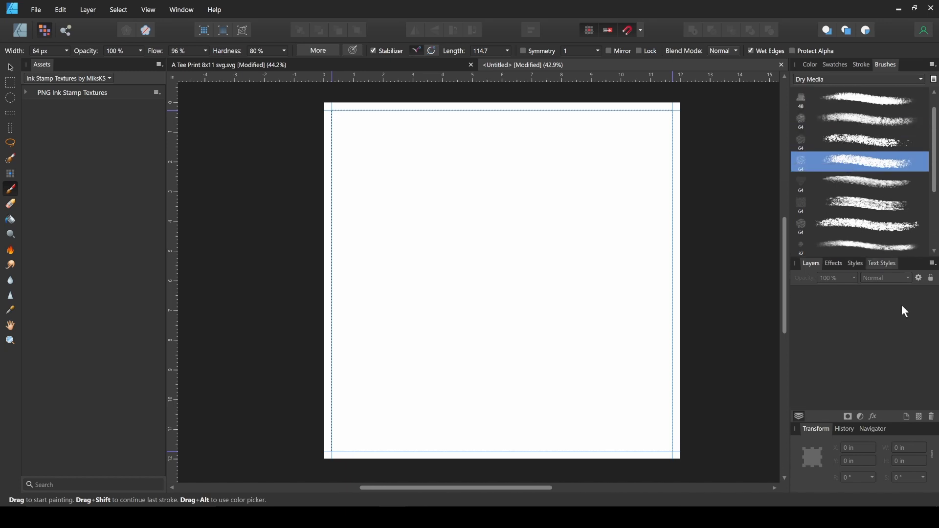
{"action": "left_click", "coordinate": [920, 419]}
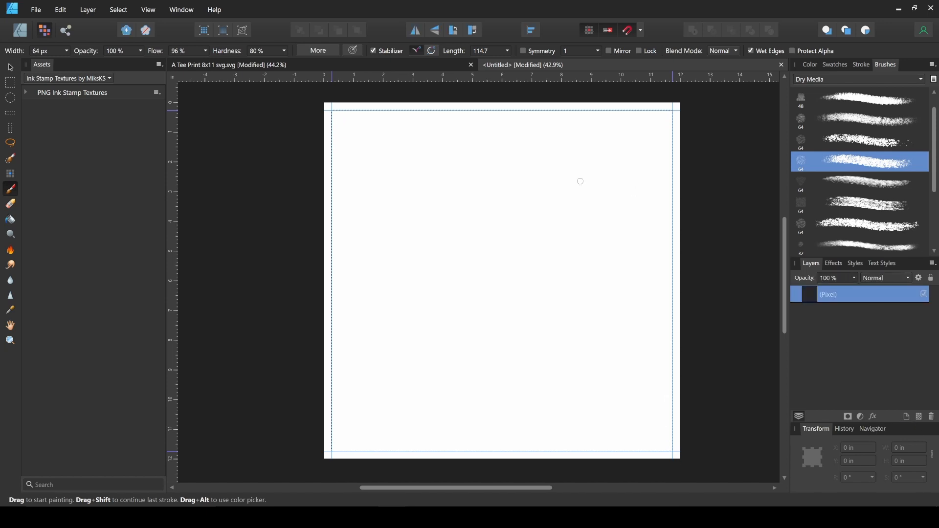
- Enlarge the brush width to about 1151 px
{"action": "key", "text": "bracketright"}
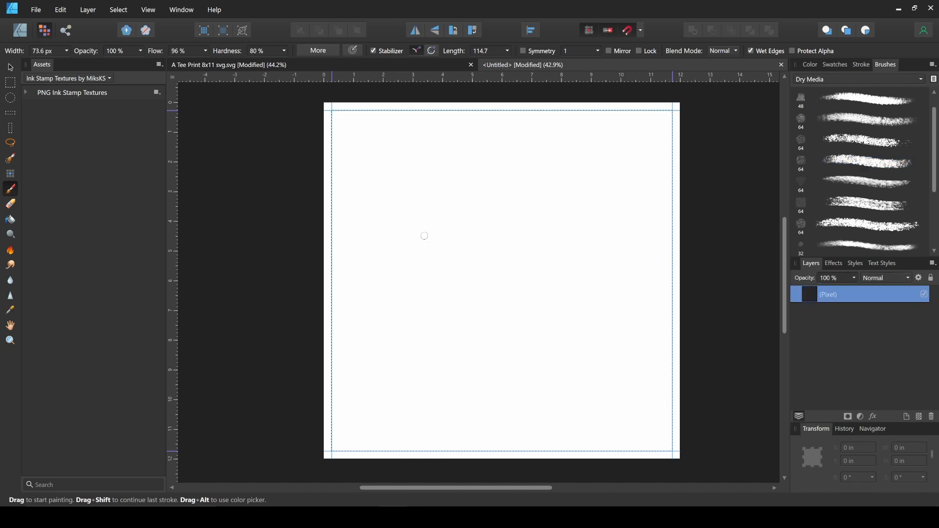
{"action": "key", "text": "bracketright"}
{"action": "key", "text": "bracketright"}
{"action": "key", "text": "bracketright"}
{"action": "key", "text": "bracketright"}
{"action": "key", "text": "bracketright"}
{"action": "key", "text": "bracketright"}
{"action": "key", "text": "bracketright"}
{"action": "key", "text": "bracketright"}
{"action": "key", "text": "bracketright"}
{"action": "key", "text": "bracketright"}
{"action": "key", "text": "bracketright"}
{"action": "key", "text": "bracketright"}
{"action": "key", "text": "bracketright"}
{"action": "key", "text": "bracketright"}
{"action": "key", "text": "bracketright"}
{"action": "key", "text": "bracketright"}
{"action": "key", "text": "bracketright"}
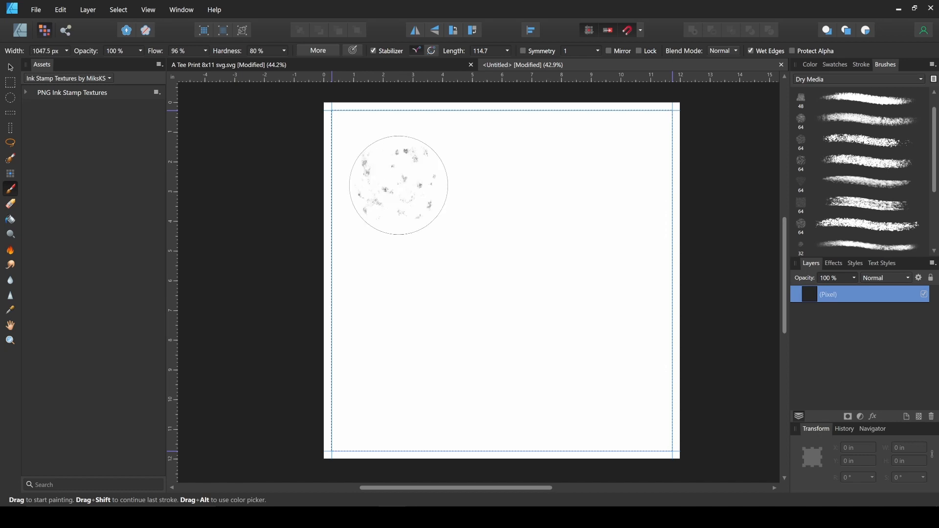
{"action": "key", "text": "bracketleft"}
{"action": "key", "text": "bracketleft"}
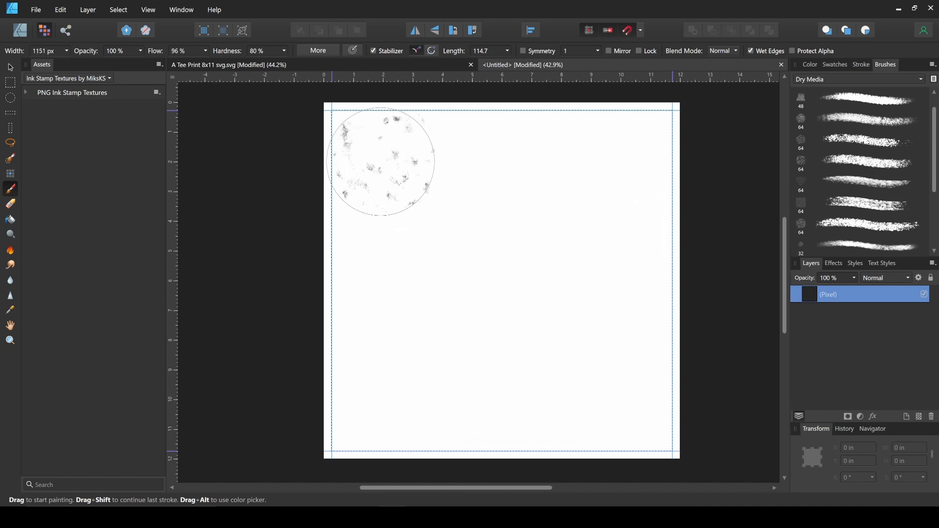
- Set the brush's spacing to 32 % in its detailed settings
{"action": "left_click", "coordinate": [309, 52]}
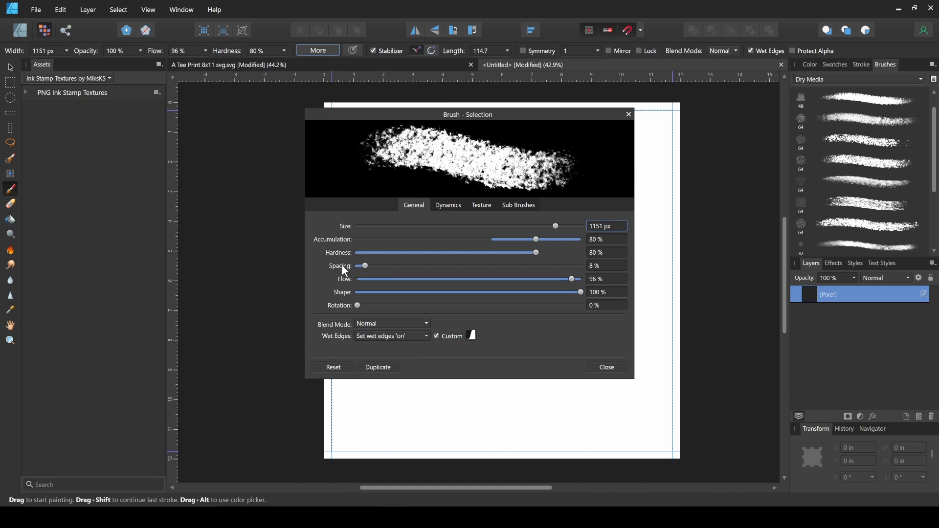
{"action": "left_click_drag", "start_coordinate": [362, 265], "coordinate": [396, 269]}
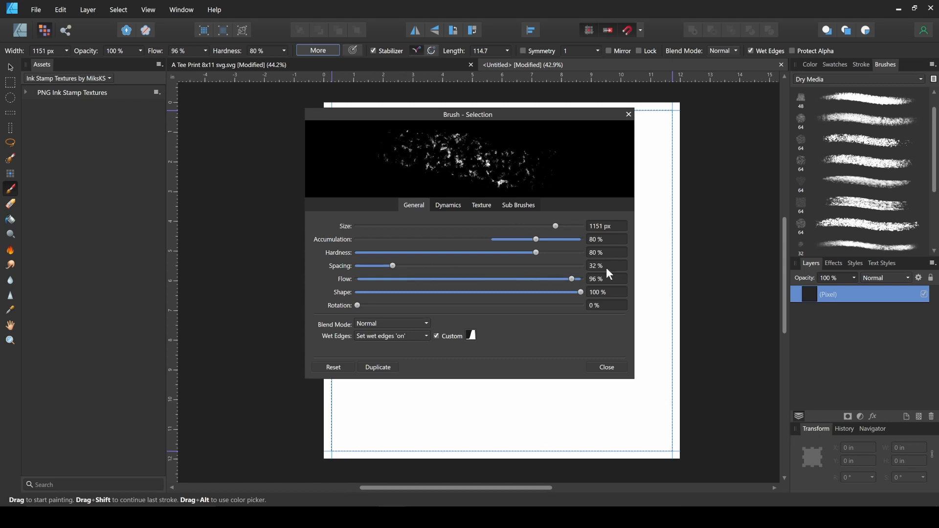
{"action": "left_click", "coordinate": [605, 369]}
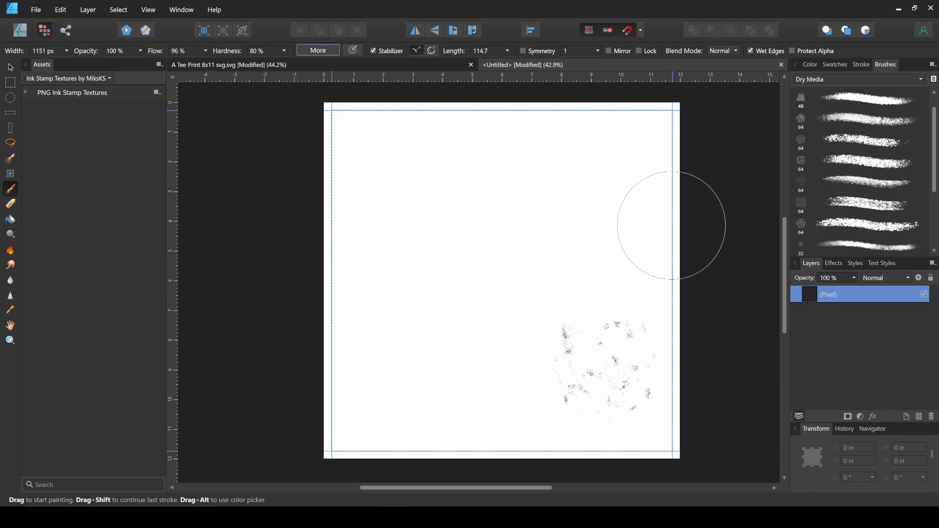
- Cover the whole selected area with overlapping brush strokes to build up a black grunge texture
{"action": "left_click", "coordinate": [372, 50]}
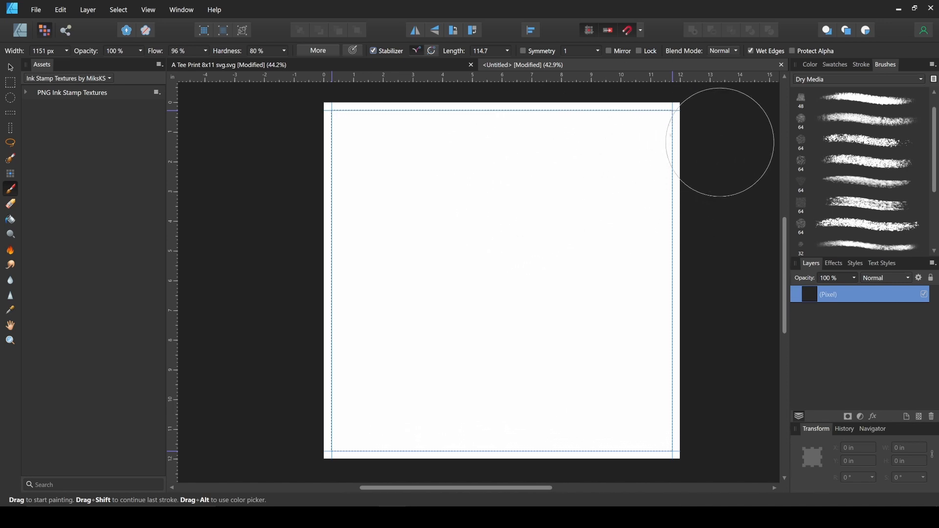
{"action": "mouse_move", "coordinate": [723, 137]}
{"action": "left_mouse_down"}
{"action": "mouse_move", "coordinate": [360, 142]}
{"action": "mouse_move", "coordinate": [231, 164]}
{"action": "mouse_move", "coordinate": [245, 186]}
{"action": "left_mouse_up"}
{"action": "left_click_drag", "start_coordinate": [380, 225], "coordinate": [724, 224]}
{"action": "left_click_drag", "start_coordinate": [685, 293], "coordinate": [281, 272]}
{"action": "mouse_move", "coordinate": [332, 371]}
{"action": "left_mouse_down"}
{"action": "mouse_move", "coordinate": [377, 364]}
{"action": "mouse_move", "coordinate": [555, 378]}
{"action": "mouse_move", "coordinate": [765, 409]}
{"action": "mouse_move", "coordinate": [755, 419]}
{"action": "left_mouse_up"}
{"action": "mouse_move", "coordinate": [665, 433]}
{"action": "left_mouse_down"}
{"action": "mouse_move", "coordinate": [432, 410]}
{"action": "mouse_move", "coordinate": [203, 403]}
{"action": "left_mouse_up"}
{"action": "mouse_move", "coordinate": [256, 106]}
{"action": "left_mouse_down"}
{"action": "mouse_move", "coordinate": [326, 126]}
{"action": "mouse_move", "coordinate": [646, 130]}
{"action": "mouse_move", "coordinate": [744, 157]}
{"action": "mouse_move", "coordinate": [734, 197]}
{"action": "mouse_move", "coordinate": [325, 209]}
{"action": "mouse_move", "coordinate": [178, 224]}
{"action": "left_mouse_up"}
{"action": "mouse_move", "coordinate": [277, 339]}
{"action": "left_mouse_down"}
{"action": "mouse_move", "coordinate": [618, 356]}
{"action": "mouse_move", "coordinate": [753, 377]}
{"action": "left_mouse_up"}
{"action": "left_click_drag", "start_coordinate": [701, 432], "coordinate": [230, 431]}
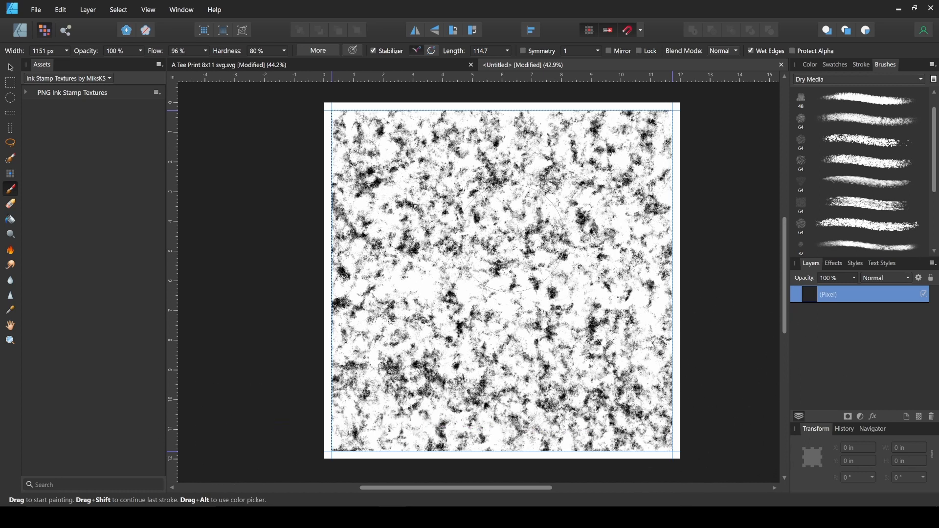
- Turn on the transparent background in the document's color setup
{"action": "left_click", "coordinate": [10, 67]}
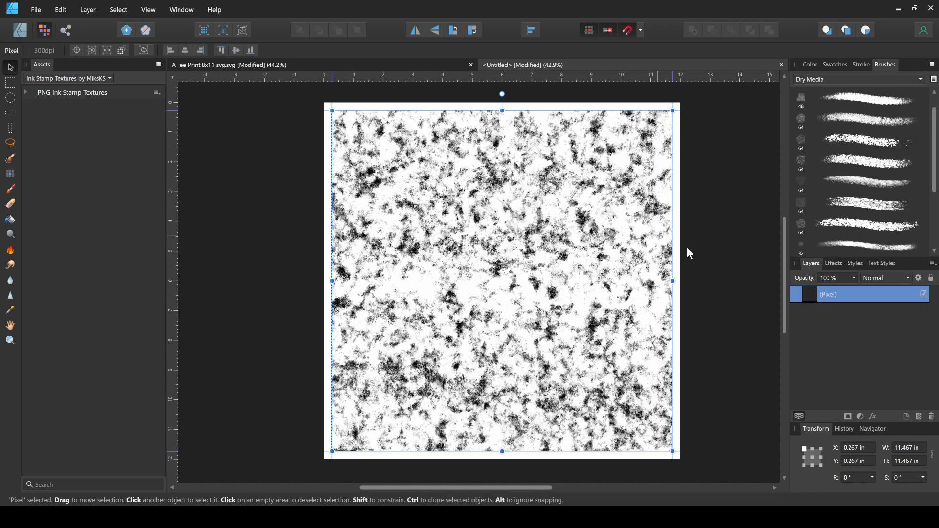
{"action": "left_click", "coordinate": [36, 10]}
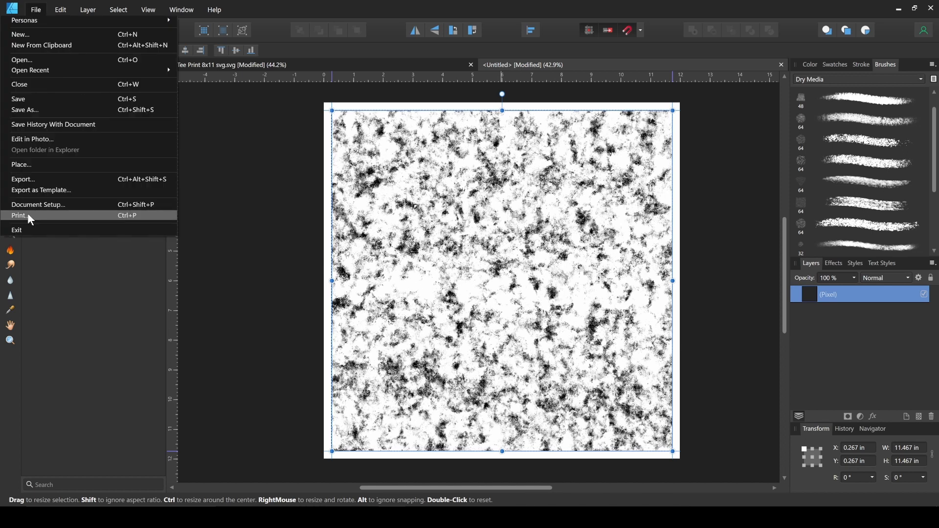
{"action": "left_click", "coordinate": [41, 205]}
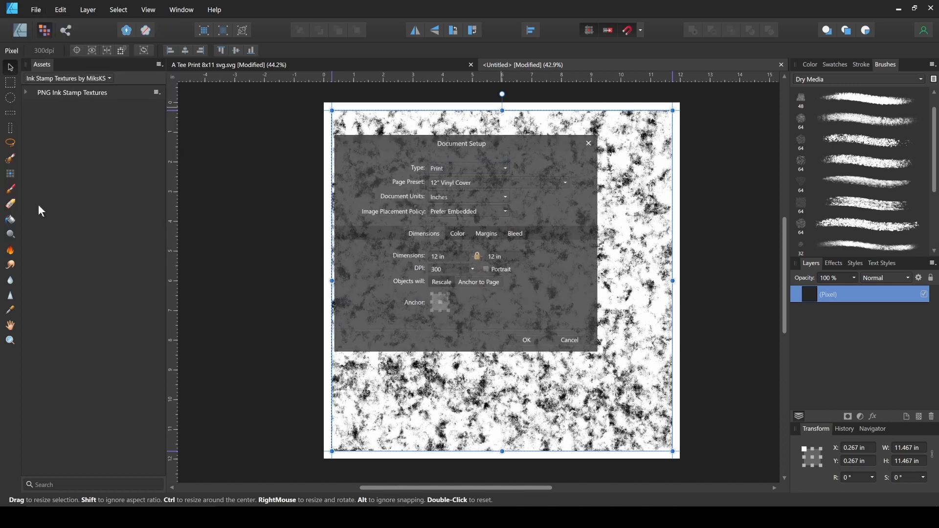
{"action": "left_click", "coordinate": [460, 235]}
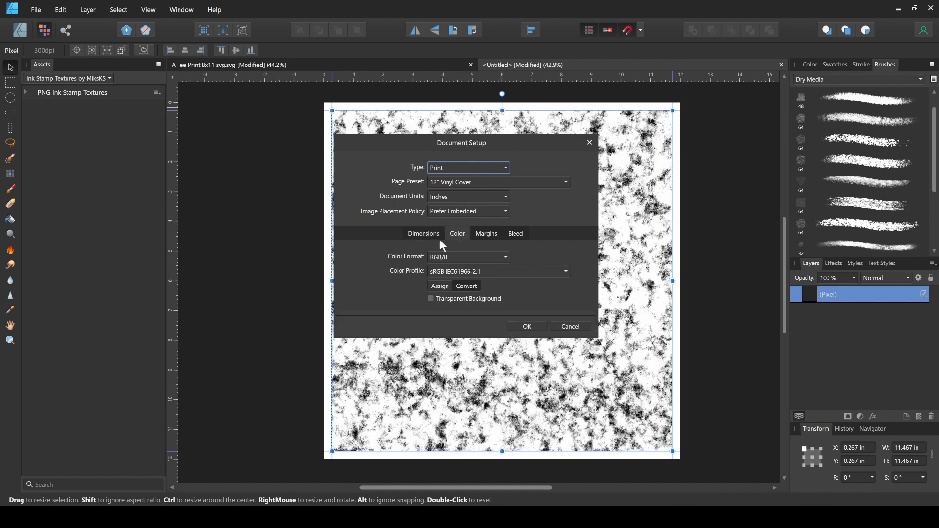
{"action": "left_click", "coordinate": [431, 300]}
{"action": "left_click", "coordinate": [529, 328]}
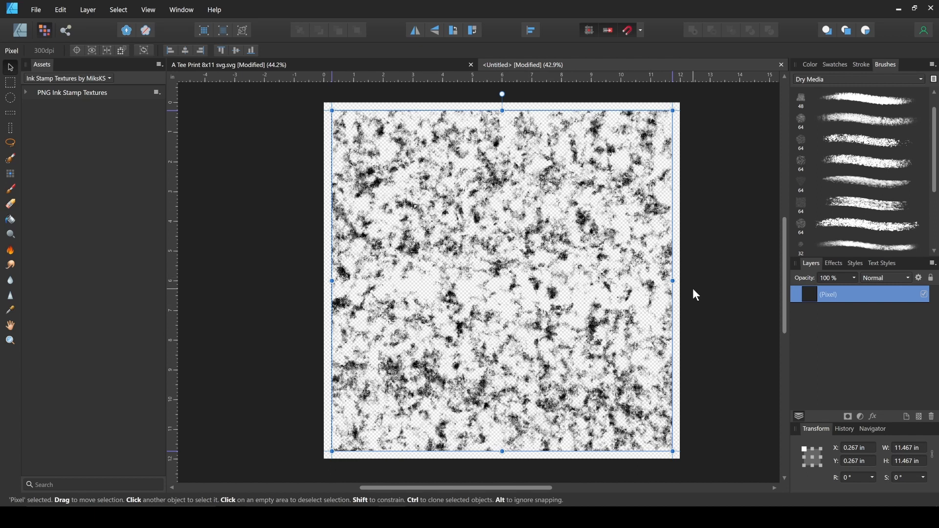
{"action": "left_click", "coordinate": [39, 11]}
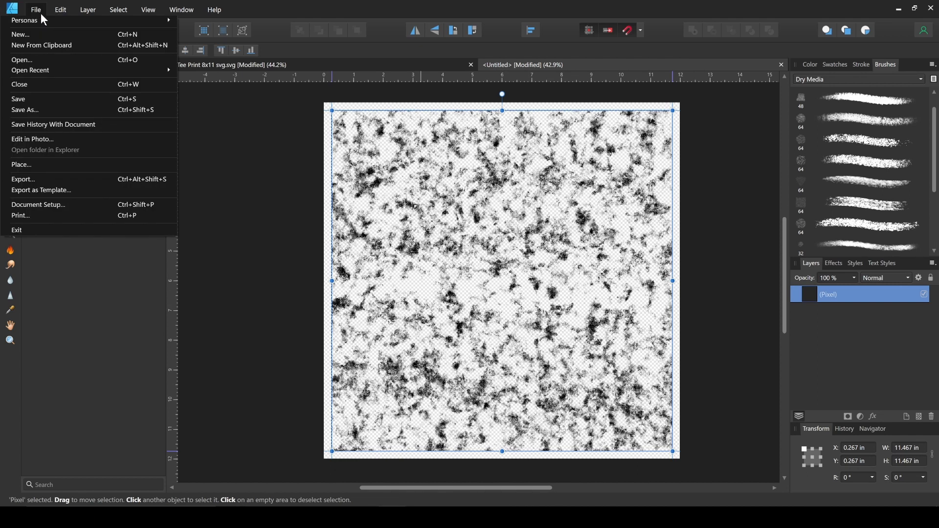
{"action": "left_click", "coordinate": [39, 180]}
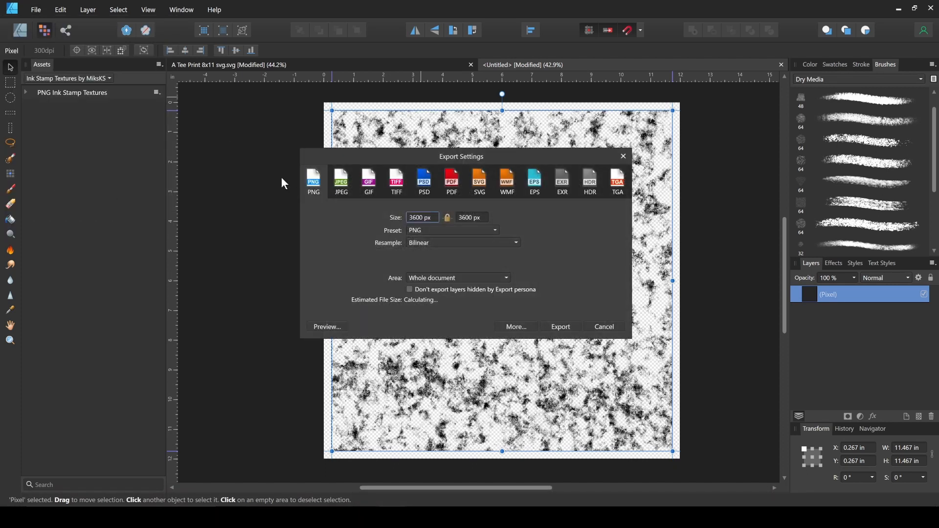
{"action": "left_click", "coordinate": [623, 156]}
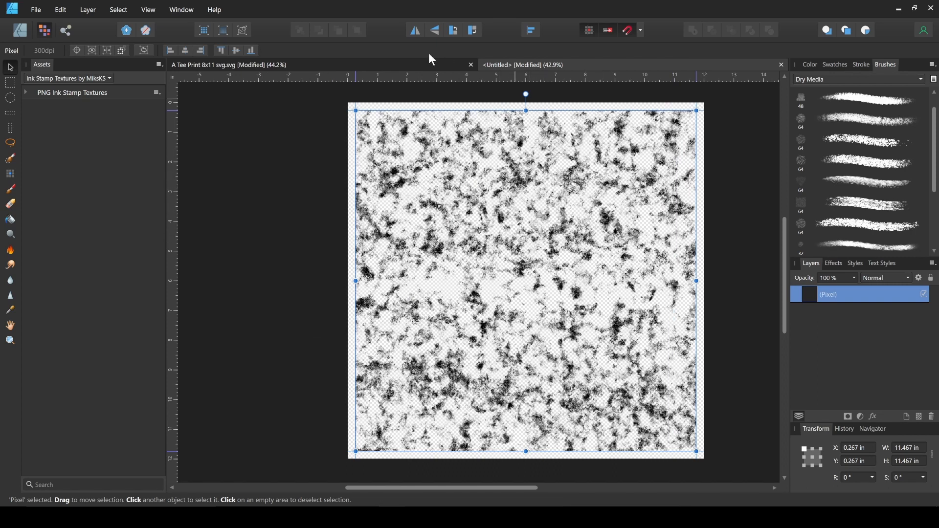
- Paste the copied grunge texture into the A Tee Print 8x11 svg document and centre it horizontally and vertically on the page
{"action": "left_click", "coordinate": [407, 66]}
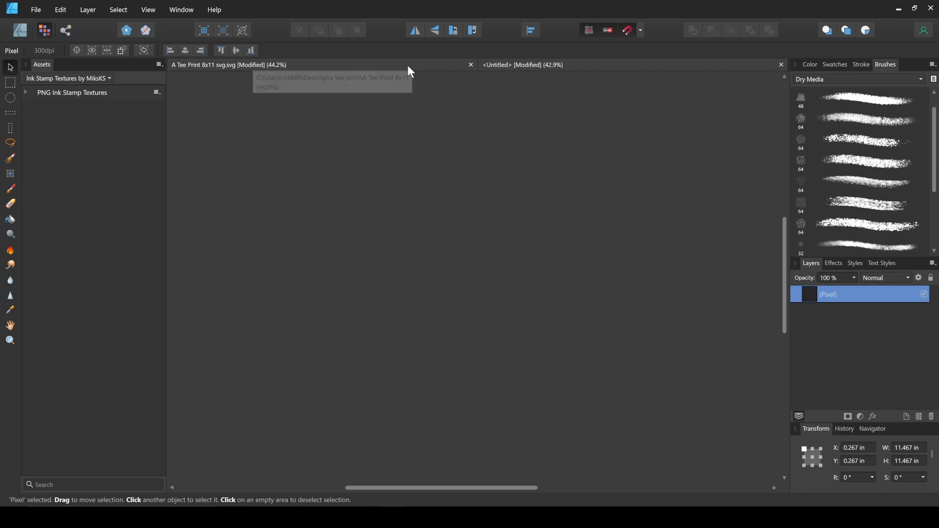
{"action": "scroll", "coordinate": [313, 191], "scroll_direction": "left", "scroll_amount": 3}
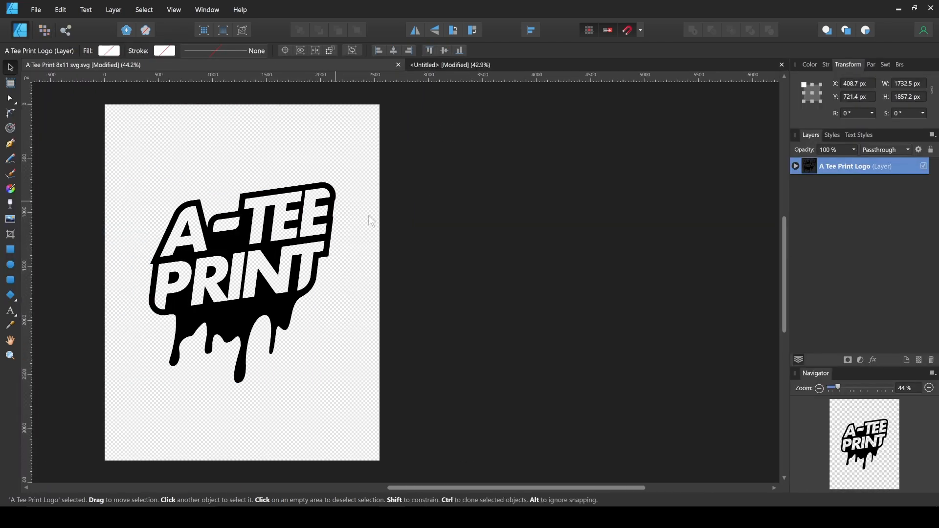
{"action": "key", "text": "ctrl+v"}
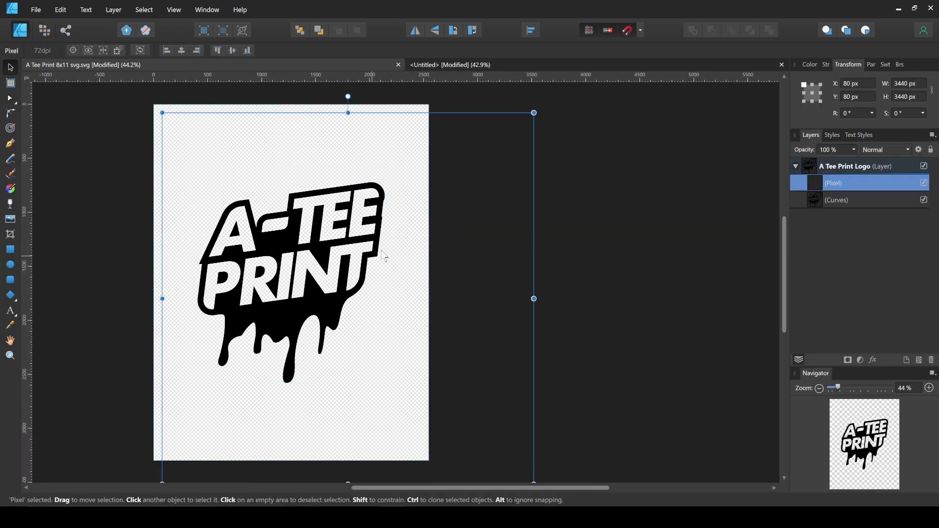
{"action": "scroll", "coordinate": [385, 266], "scroll_direction": "left", "scroll_amount": 3}
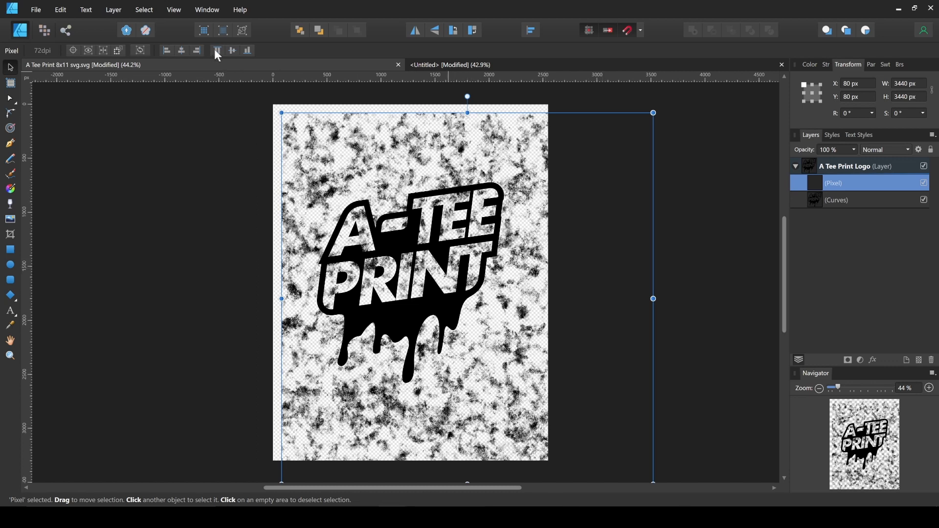
{"action": "left_click", "coordinate": [182, 51]}
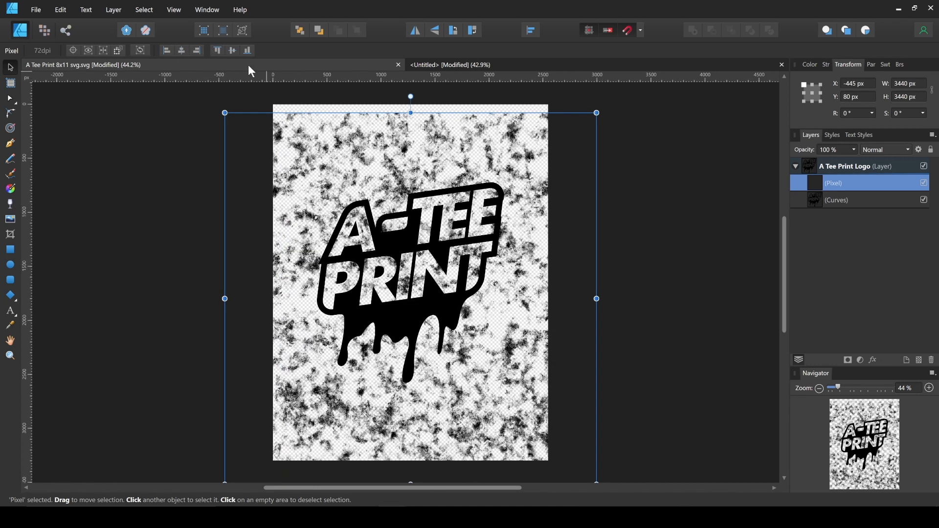
{"action": "left_click", "coordinate": [232, 49]}
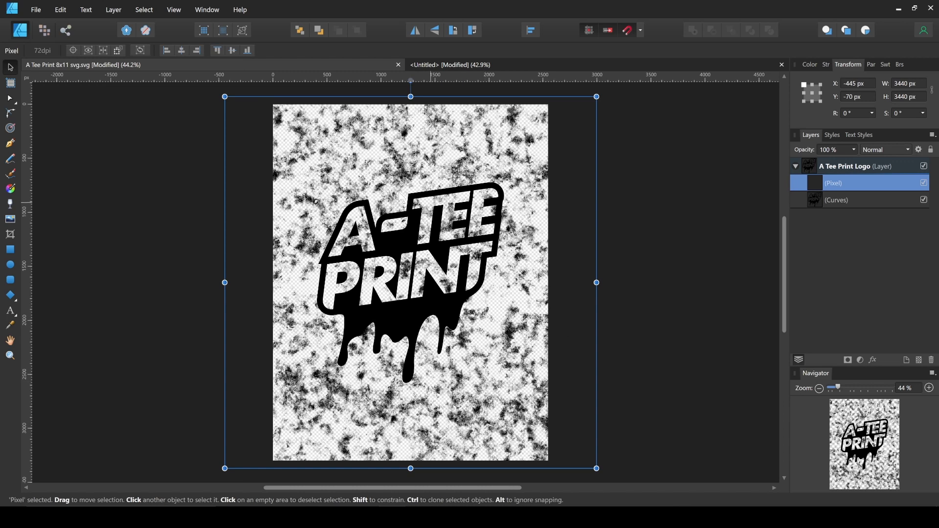
- Move the texture's pixel layer above the A Tee Print Logo layer and set its blend mode to Erase
{"action": "mouse_move", "coordinate": [807, 175]}
{"action": "left_mouse_down"}
{"action": "mouse_move", "coordinate": [795, 159]}
{"action": "mouse_move", "coordinate": [816, 143]}
{"action": "mouse_move", "coordinate": [803, 172]}
{"action": "left_mouse_up"}
{"action": "left_click", "coordinate": [795, 184]}
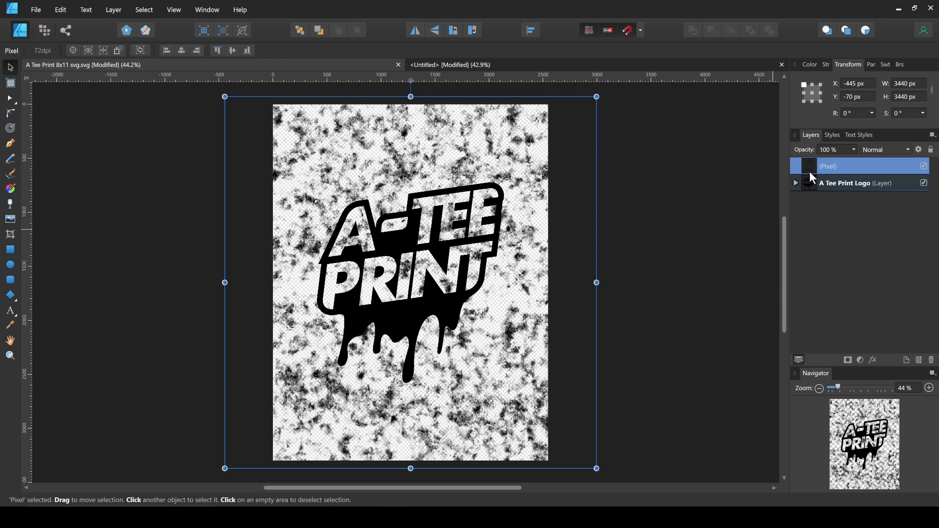
{"action": "left_click", "coordinate": [886, 154]}
{"action": "scroll", "coordinate": [880, 211], "scroll_direction": "down", "scroll_amount": 5}
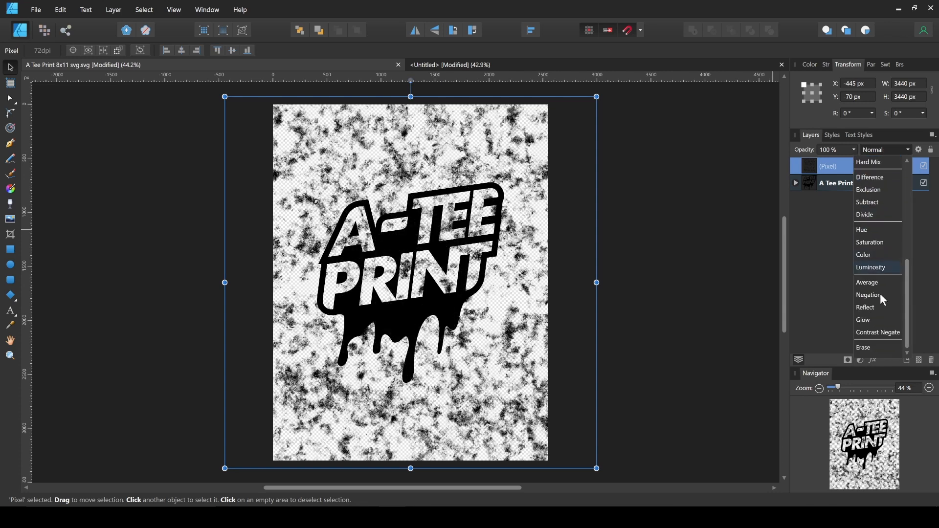
{"action": "left_click", "coordinate": [875, 350]}
- Examine the distressed effect on the logo's lettering and drips up close and on the whole page
{"action": "scroll", "coordinate": [425, 334], "scroll_direction": "up", "scroll_amount": 1}
{"action": "scroll", "coordinate": [425, 334], "scroll_direction": "up", "scroll_amount": 3}
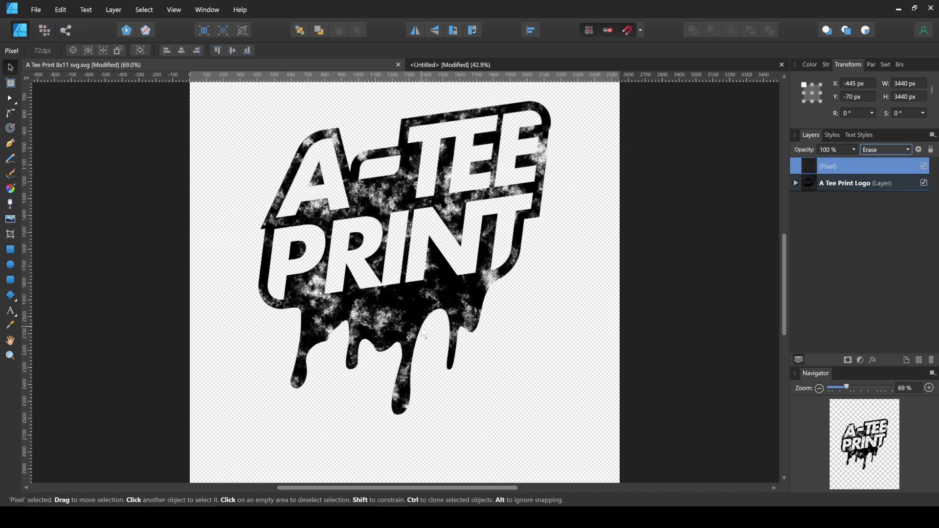
{"action": "scroll", "coordinate": [506, 346], "scroll_direction": "up", "scroll_amount": 4}
{"action": "scroll", "coordinate": [594, 304], "scroll_direction": "down", "scroll_amount": 5}
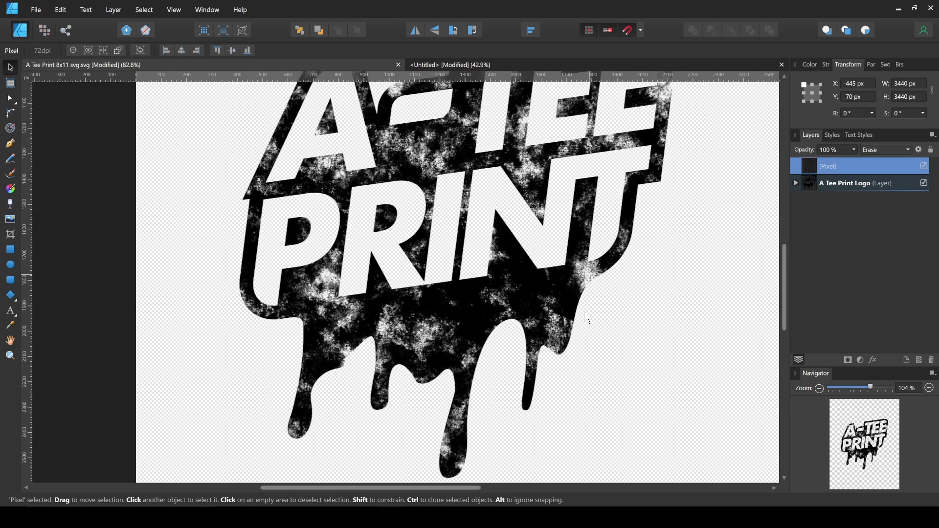
{"action": "scroll", "coordinate": [587, 318], "scroll_direction": "down", "scroll_amount": 3}
{"action": "scroll", "coordinate": [552, 292], "scroll_direction": "down", "scroll_amount": 3}
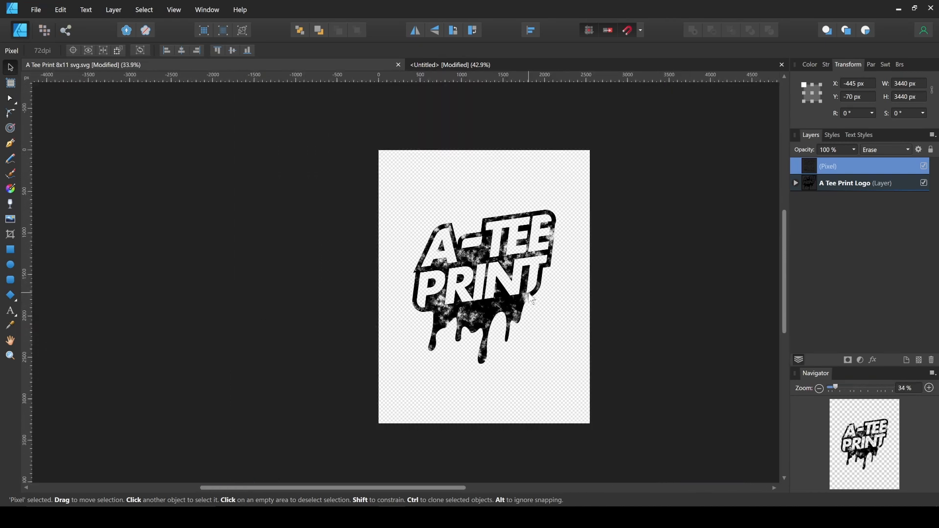
{"action": "scroll", "coordinate": [533, 299], "scroll_direction": "up", "scroll_amount": 1}
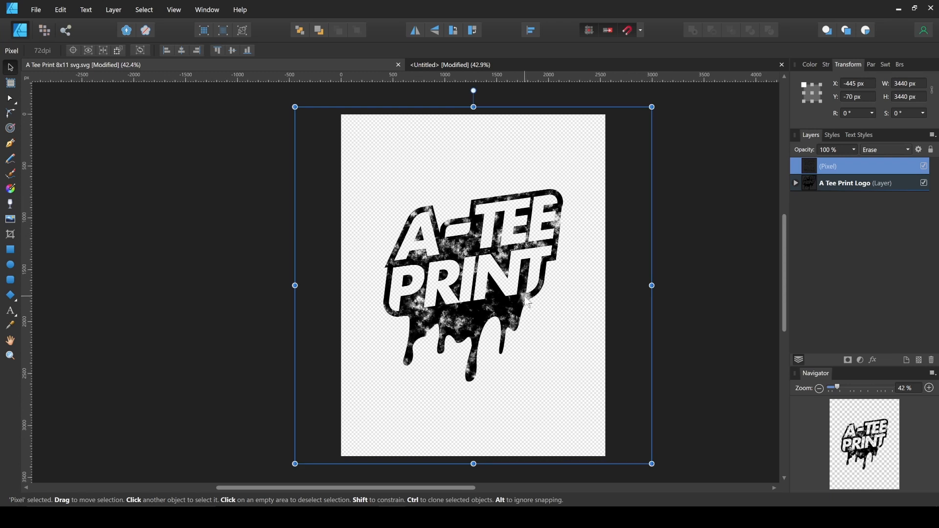